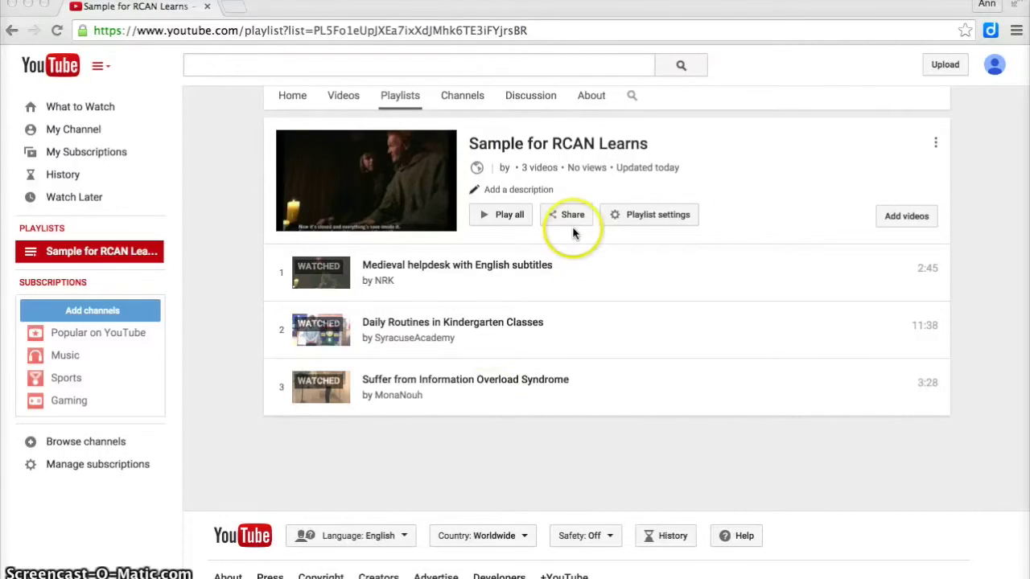
# Copy the Sample for RCAN Learns playlist's share link, then open Blogger in a new tab
pyautogui.click(571, 217)
pyautogui.click(570, 217)
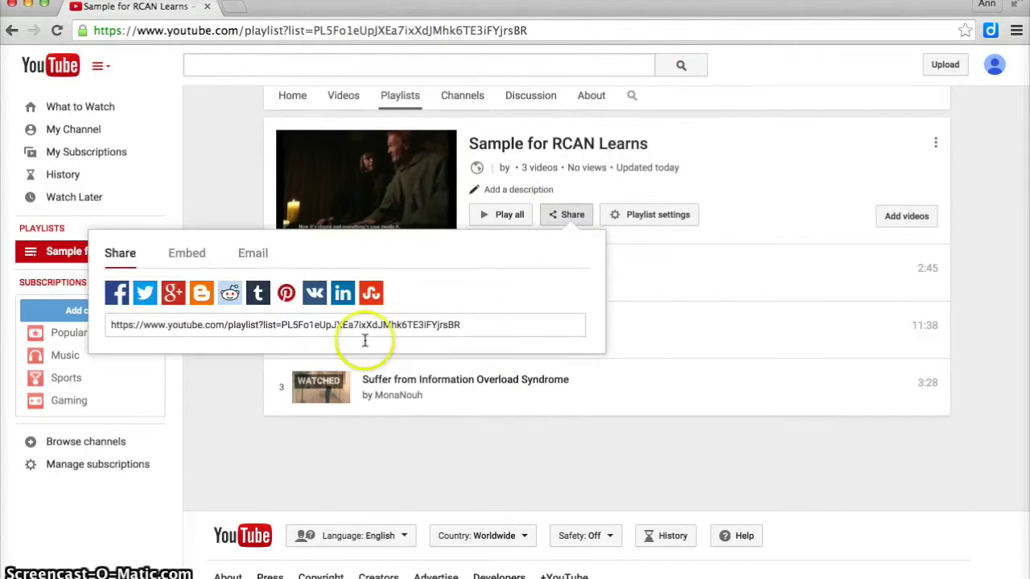
pyautogui.click(132, 325)
pyautogui.press('super+c')
pyautogui.moveTo(372, 317); pyautogui.dragTo(468, 323)
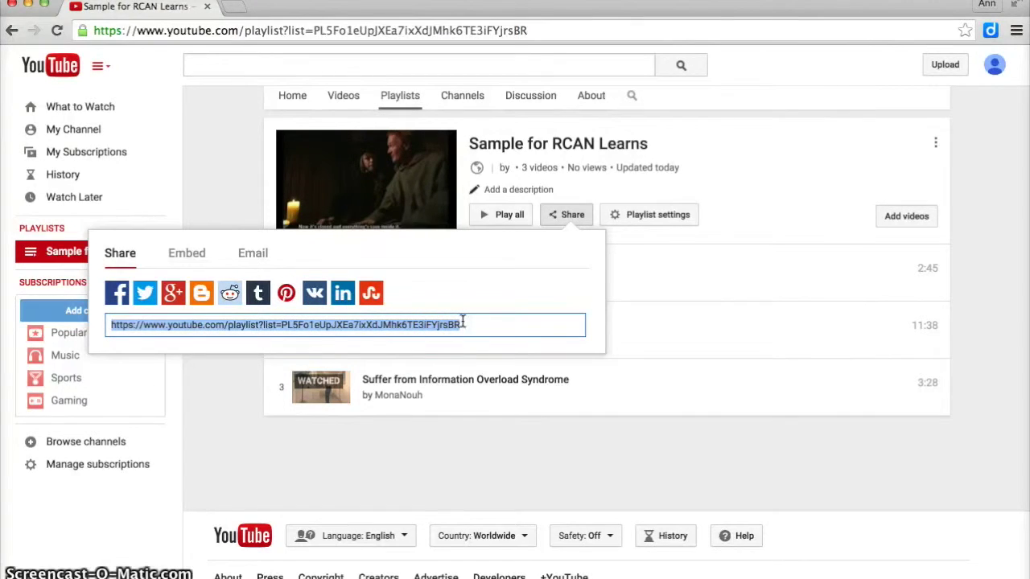
pyautogui.click(443, 320)
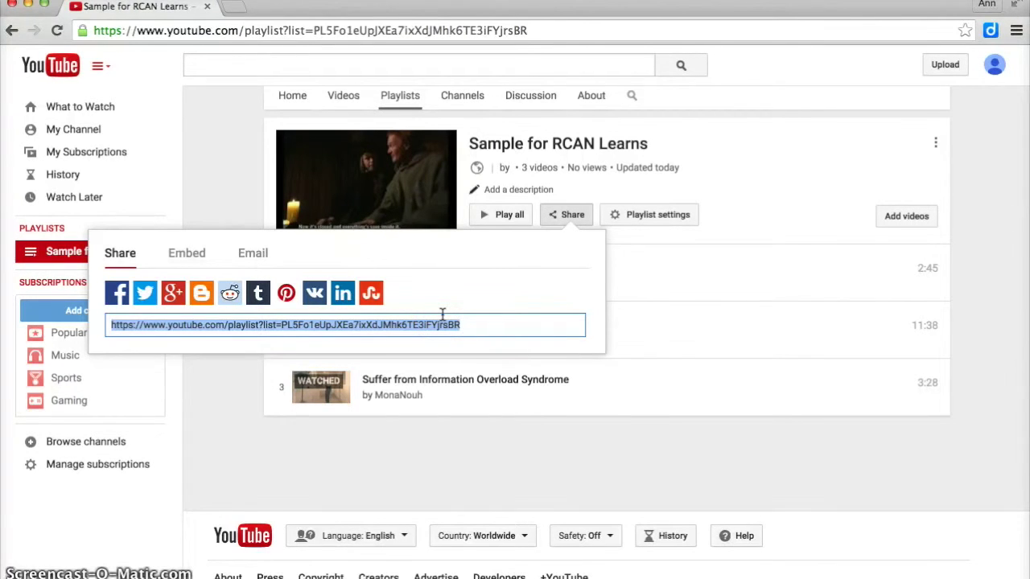
pyautogui.click(60, 499)
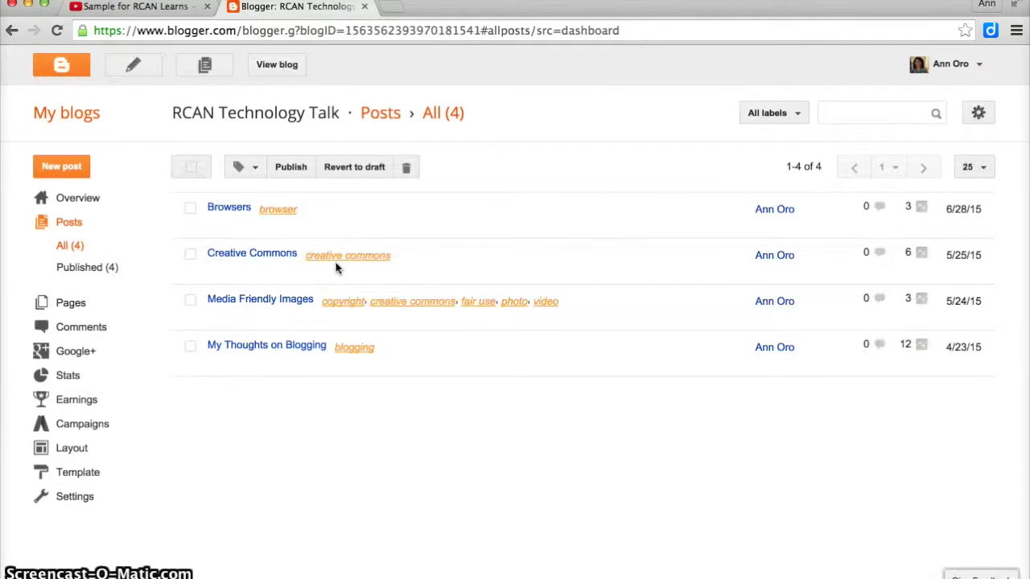
# Create a new RCAN Technology Talk post titled 'YouTube Playlist' and place the cursor in its body
pyautogui.click(68, 173)
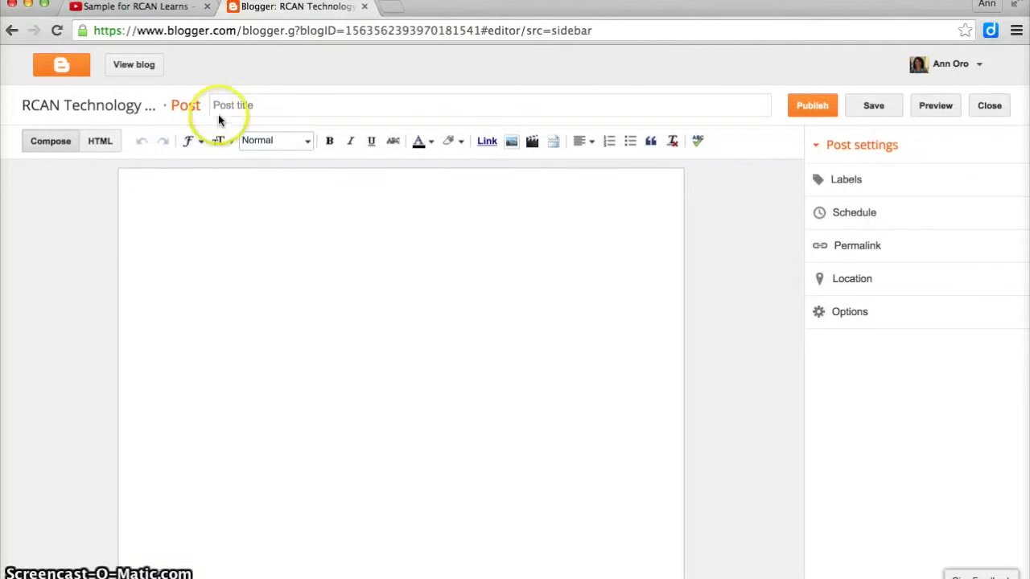
pyautogui.click(218, 114)
pyautogui.write('YouTube Playlist')
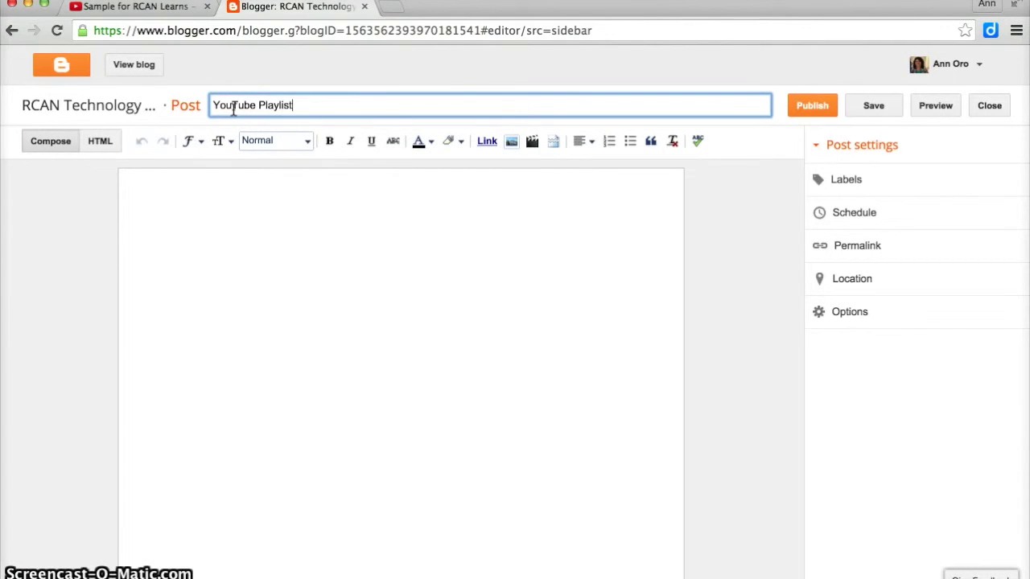
pyautogui.click(234, 242)
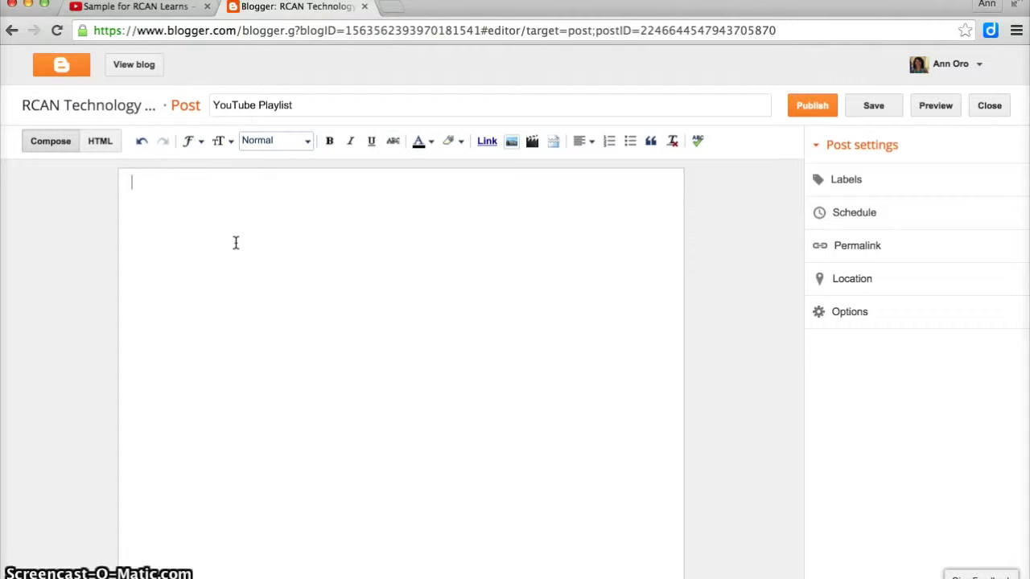
# Write the intro and 'Click here to view my playlist.', then select that sentence for linking
pyautogui.write('why I chose.')
pyautogui.press('Return')
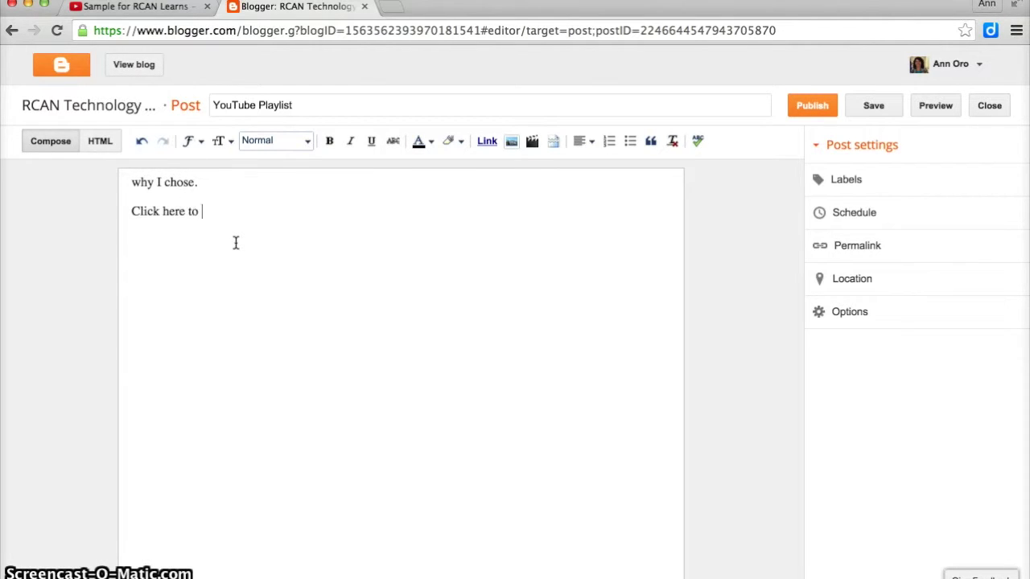
pyautogui.write('Click here to view my playlist.')
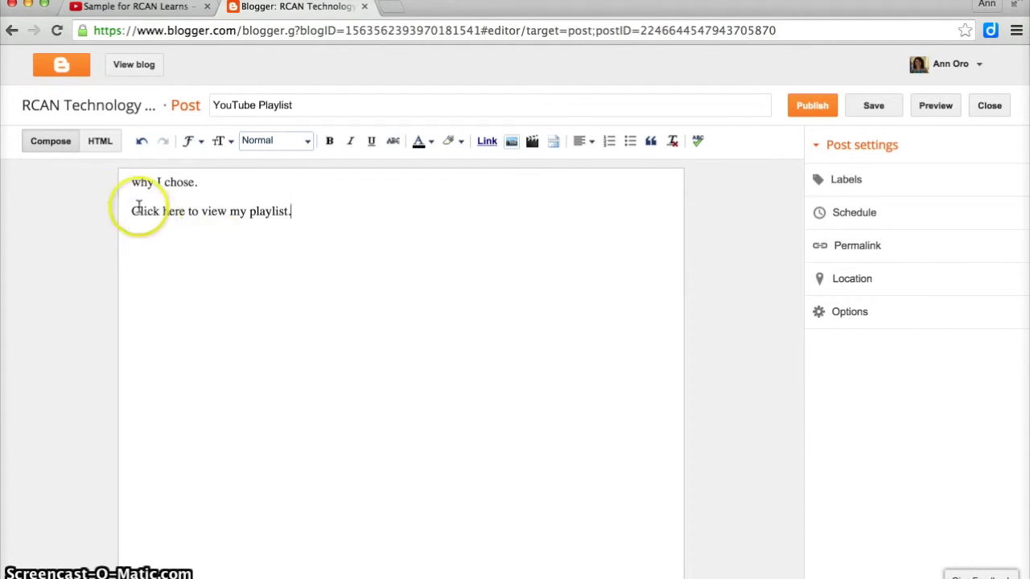
pyautogui.moveTo(132, 209); pyautogui.dragTo(286, 208)
pyautogui.click(483, 142)
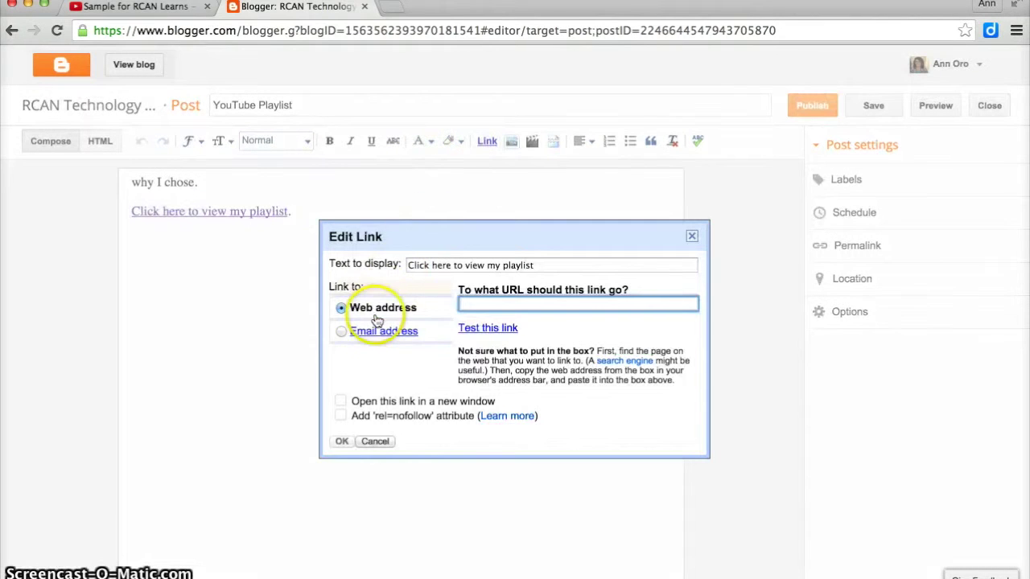
# Link 'Click here to view my playlist.' to the pasted YouTube playlist URL
pyautogui.press('super+v')
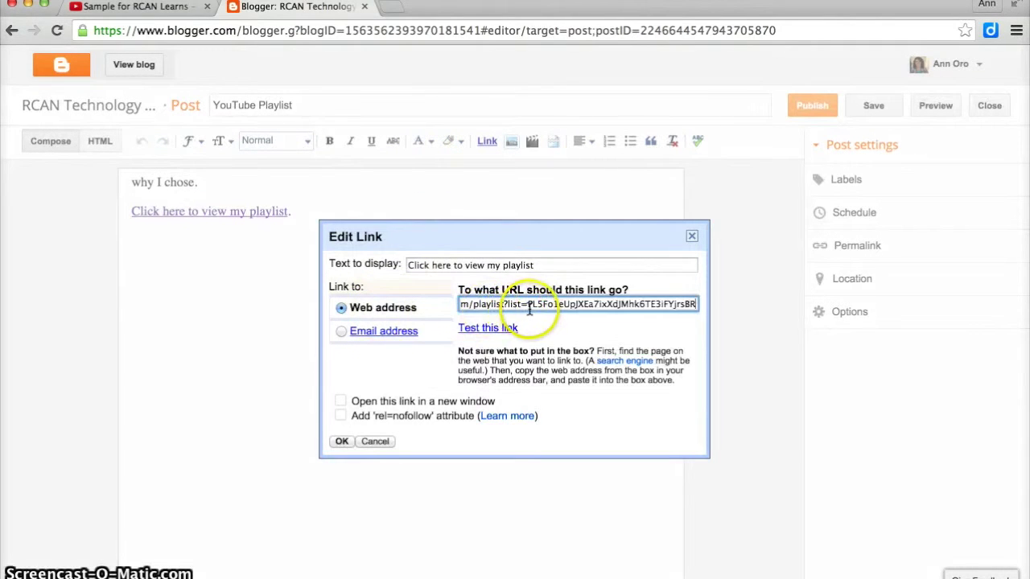
pyautogui.click(342, 442)
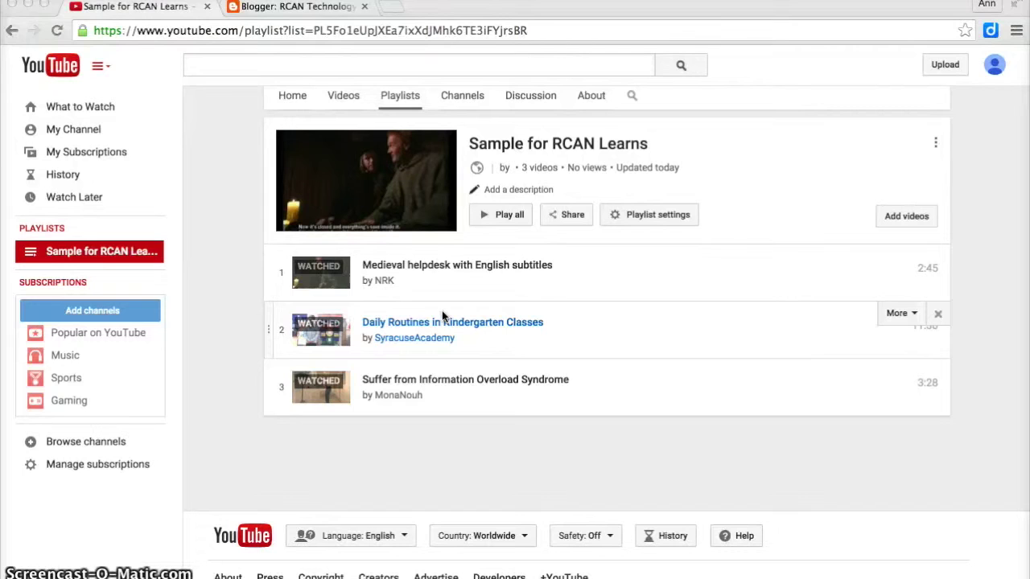
# Share the Sample for RCAN Learns playlist to Blogger from YouTube's share panel
pyautogui.click(701, 225)
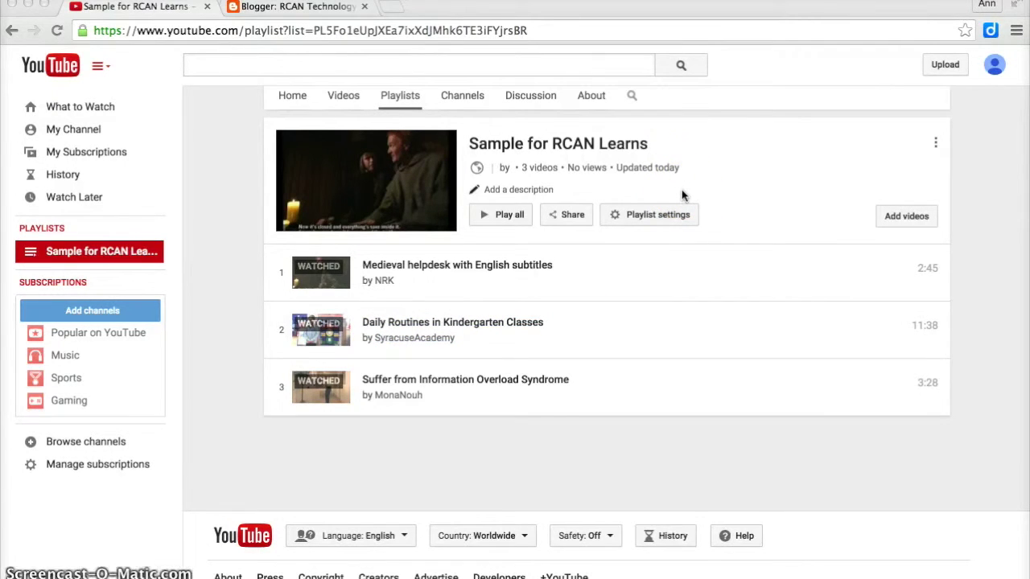
pyautogui.click(557, 213)
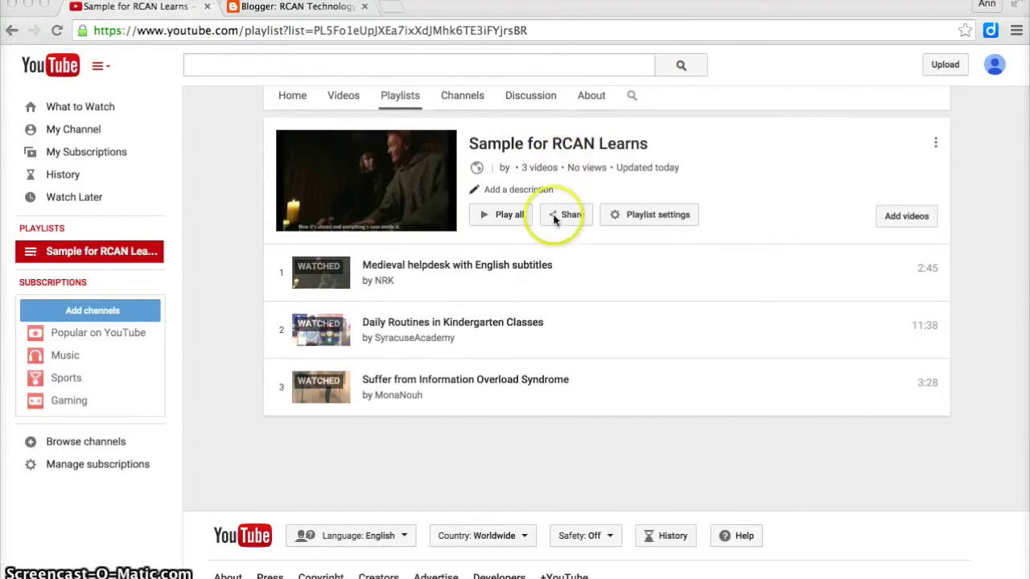
pyautogui.click(559, 216)
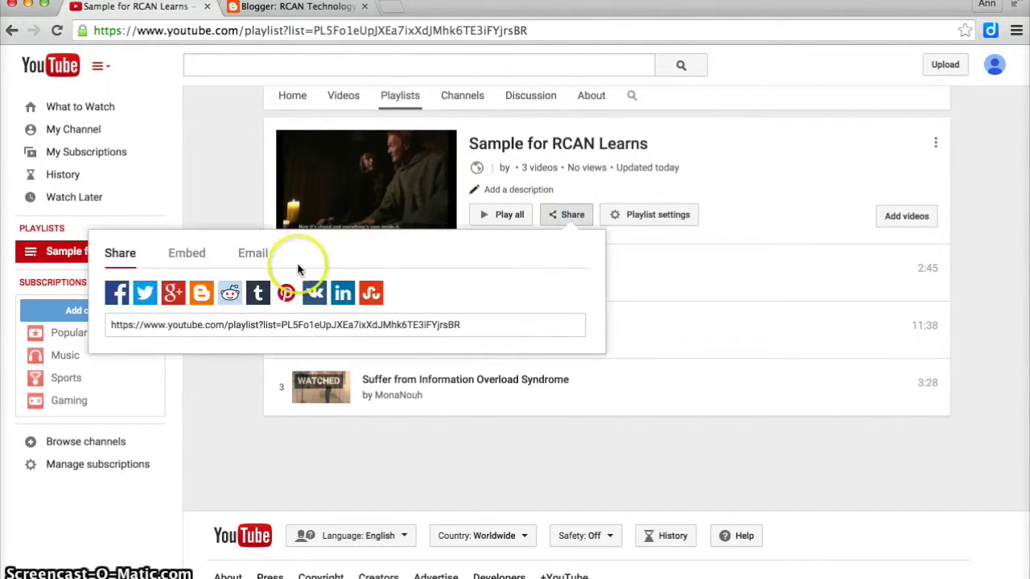
pyautogui.click(202, 296)
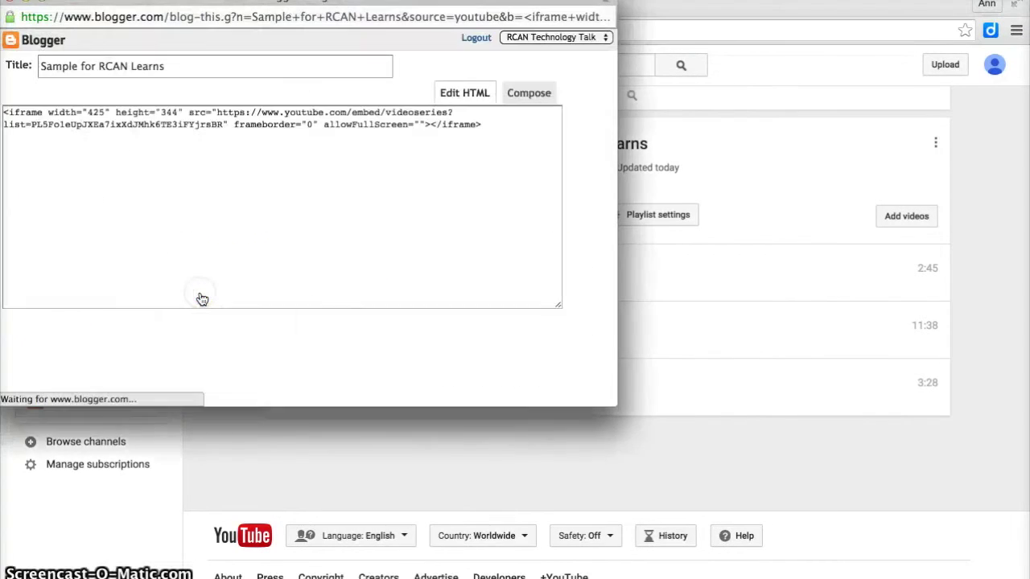
# Retitle the shared post 'YouTube Playlist for RCAN Learns' and place the cursor below the embedded player
pyautogui.click(246, 246)
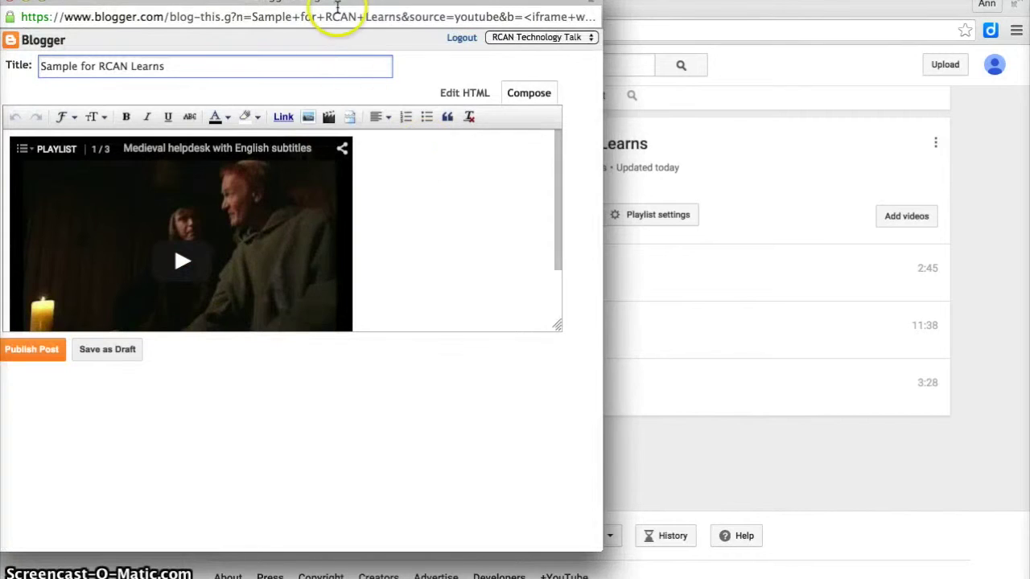
pyautogui.moveTo(346, 16); pyautogui.dragTo(536, 12)
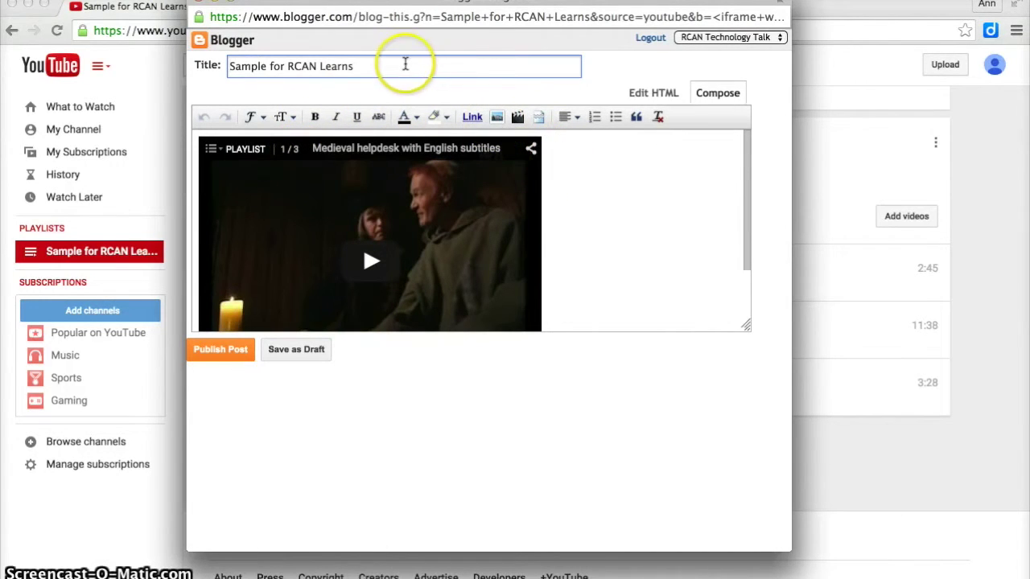
pyautogui.moveTo(405, 62); pyautogui.dragTo(285, 30)
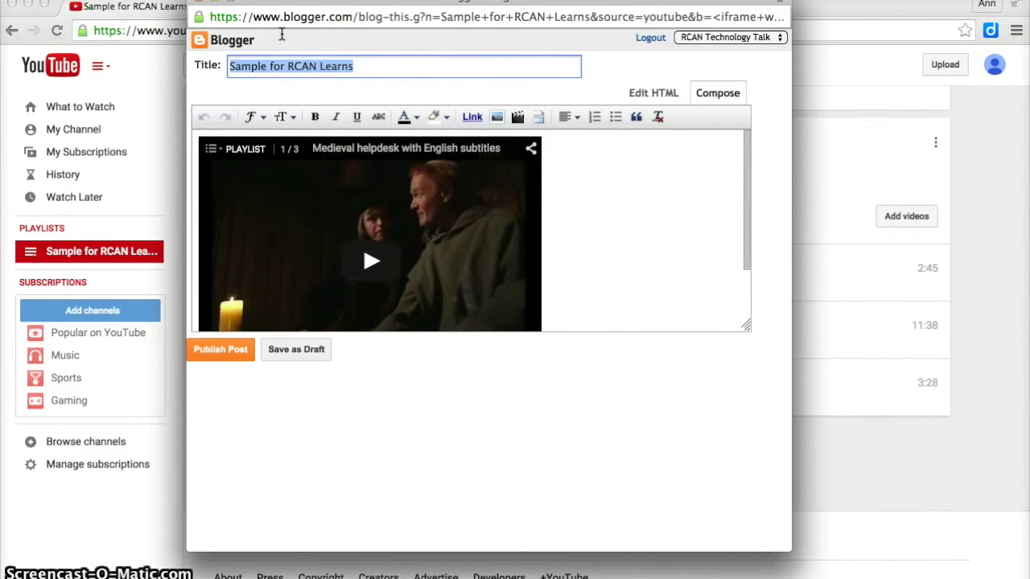
pyautogui.write('YouTub')
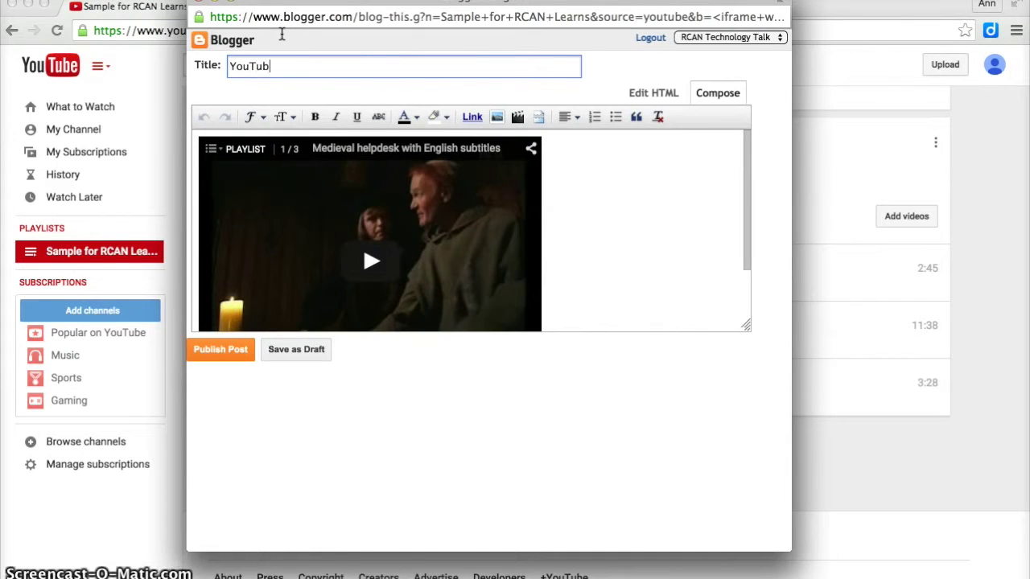
pyautogui.write('e Plays')
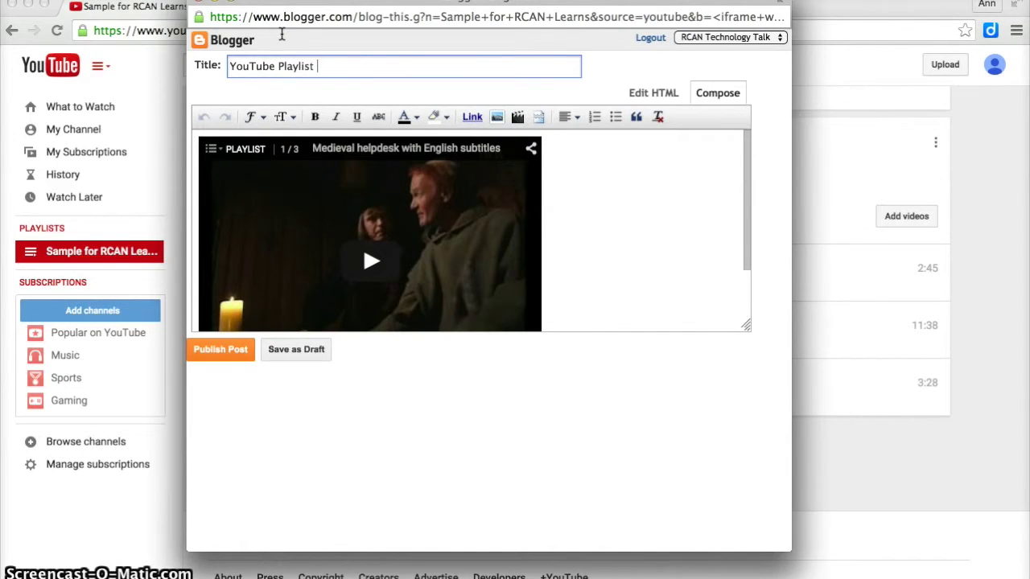
pyautogui.write('ist for RCAN Learns')
pyautogui.click(554, 151)
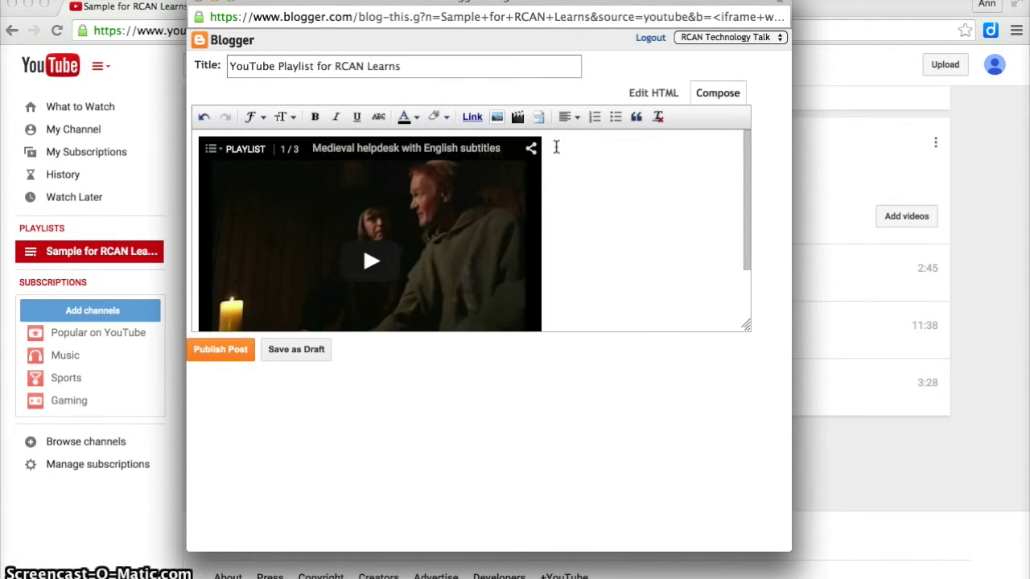
pyautogui.click(554, 166)
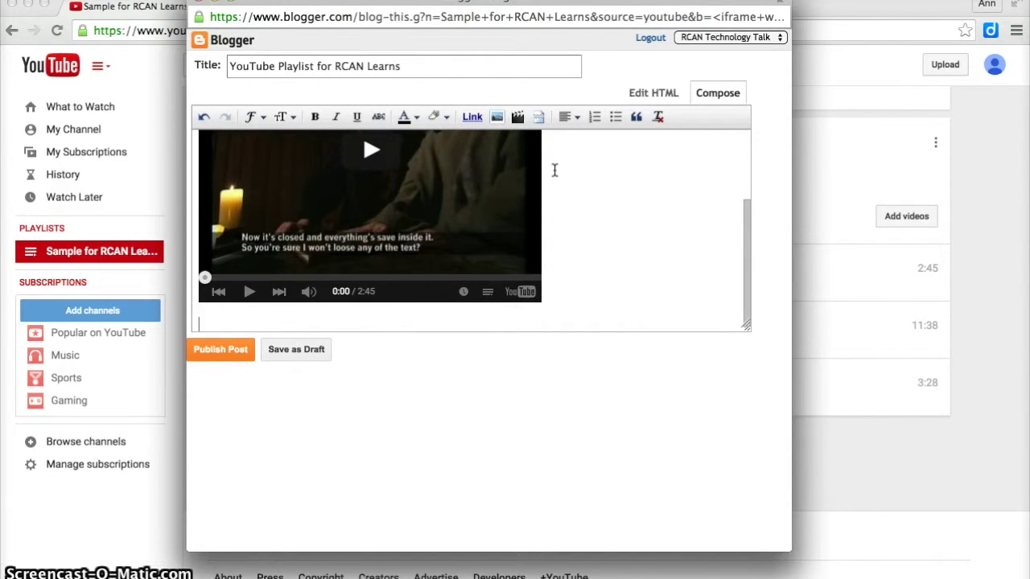
# Type 'I have a series of three videos in my playlist. They are:' and begin the first video line
pyautogui.write('I have a series of t')
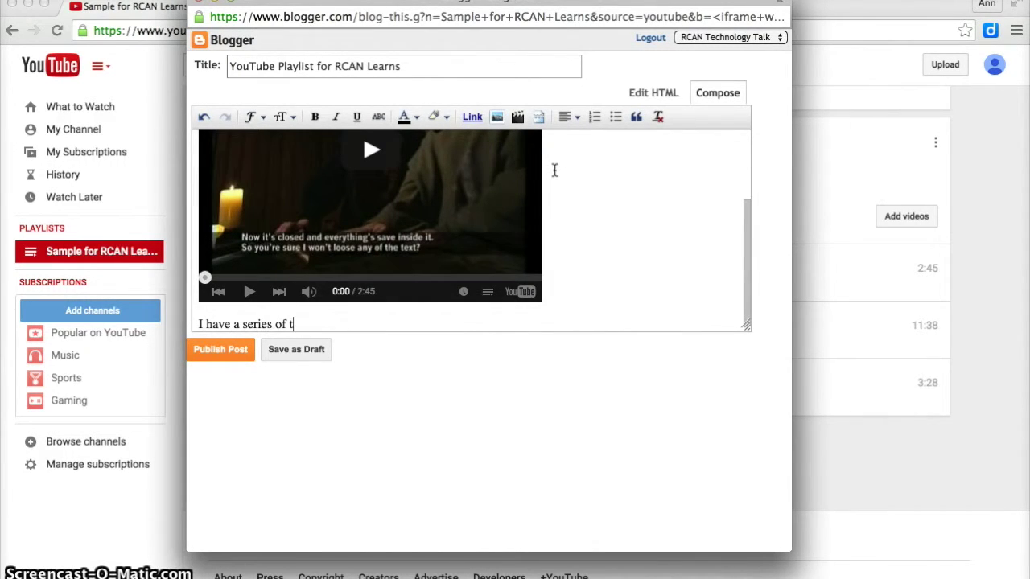
pyautogui.write('hree videos in my play')
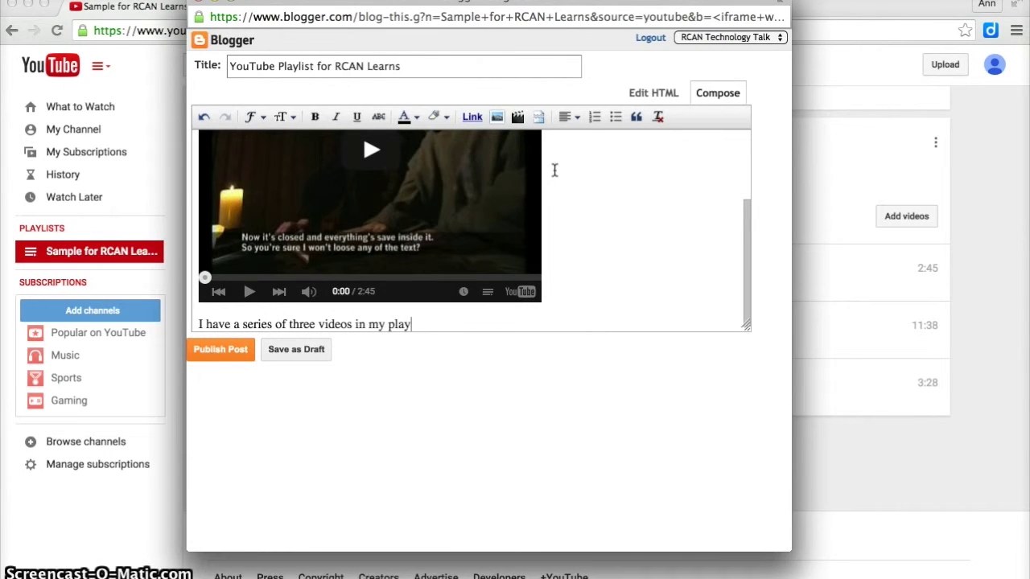
pyautogui.write('list. They are')
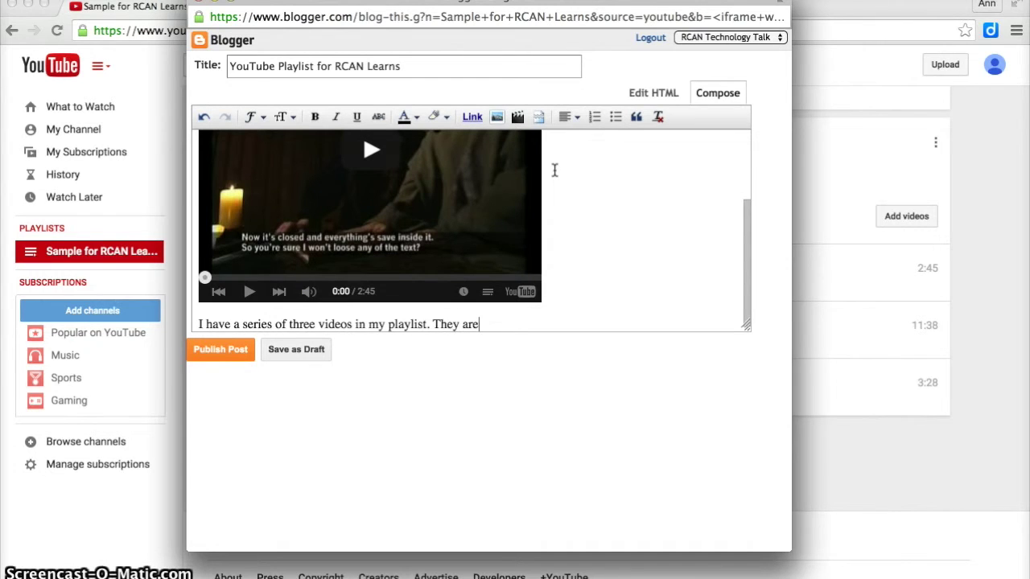
pyautogui.write(':')
pyautogui.press('Return')
pyautogui.write('Medi')
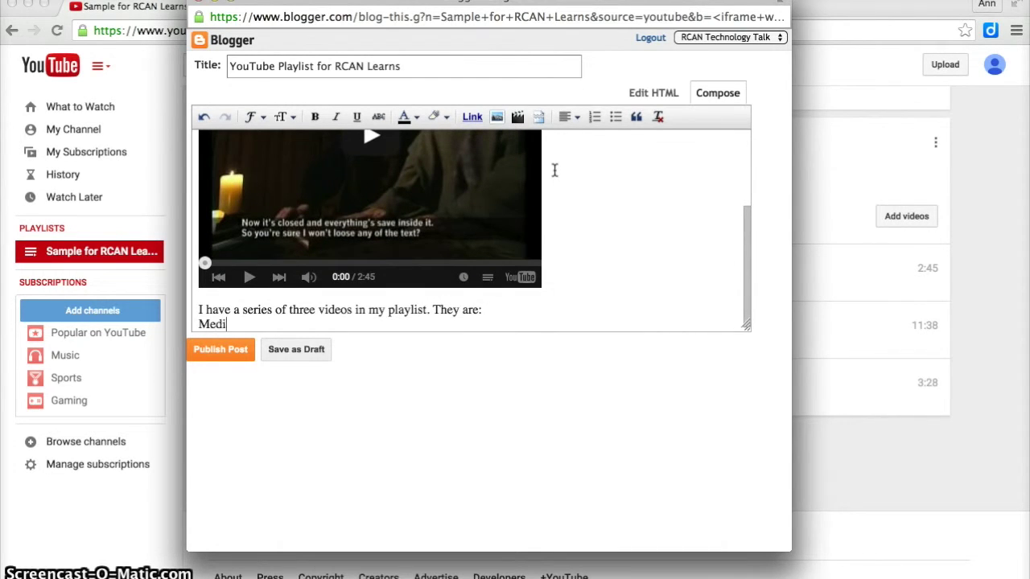
pyautogui.write('val Help Desk -')
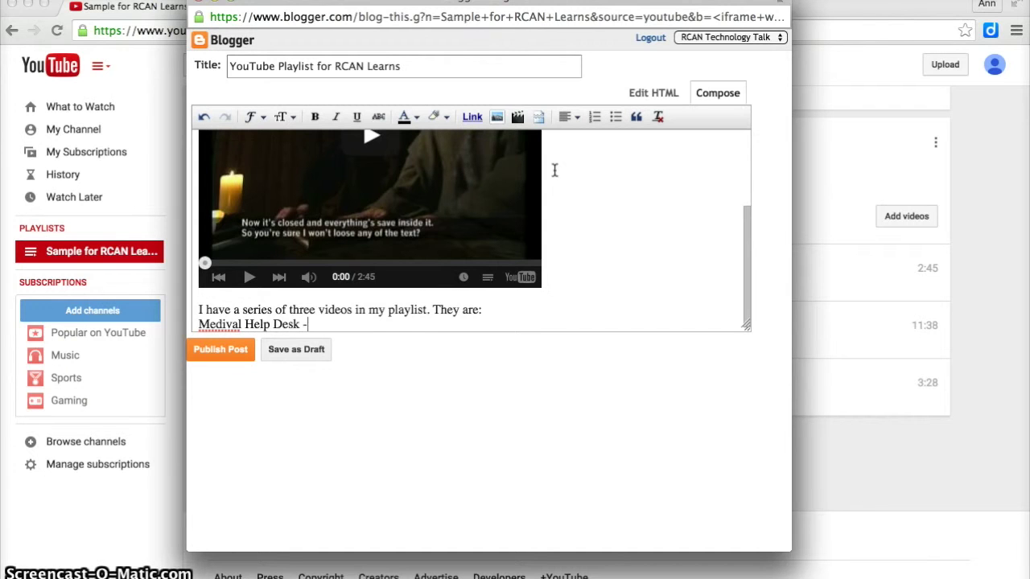
# Correct 'Medival' to 'Medieval', finish the line 'Medieval Help Desk - why', and save the draft
pyautogui.click(237, 325)
pyautogui.rightClick(237, 326)
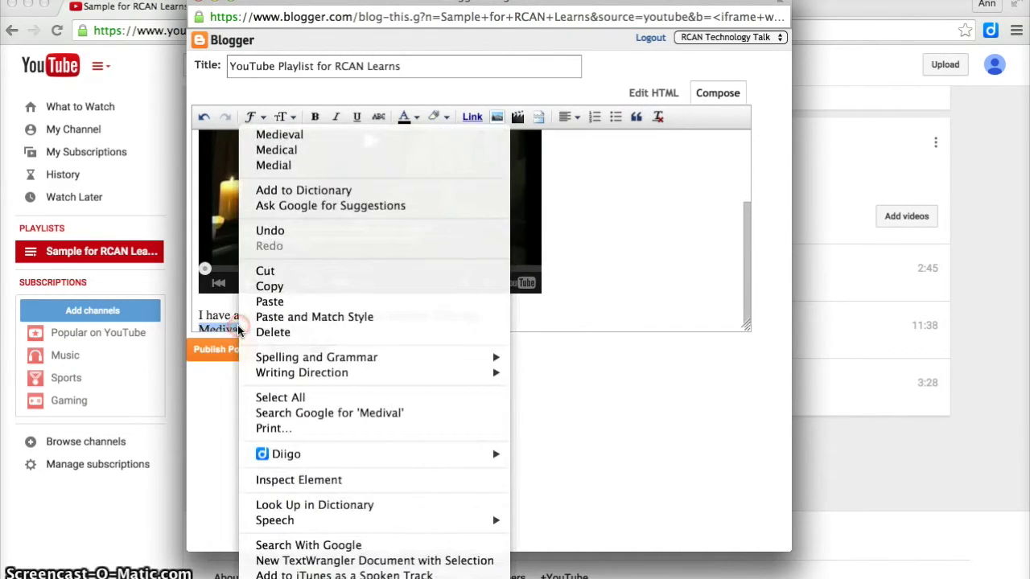
pyautogui.click(280, 135)
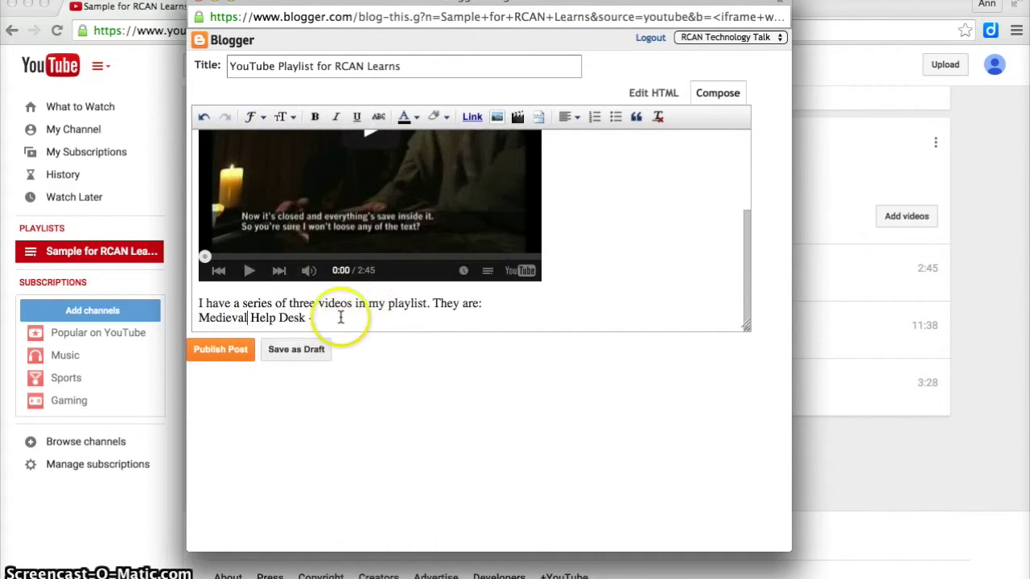
pyautogui.moveTo(338, 294); pyautogui.dragTo(334, 320)
pyautogui.click(334, 319)
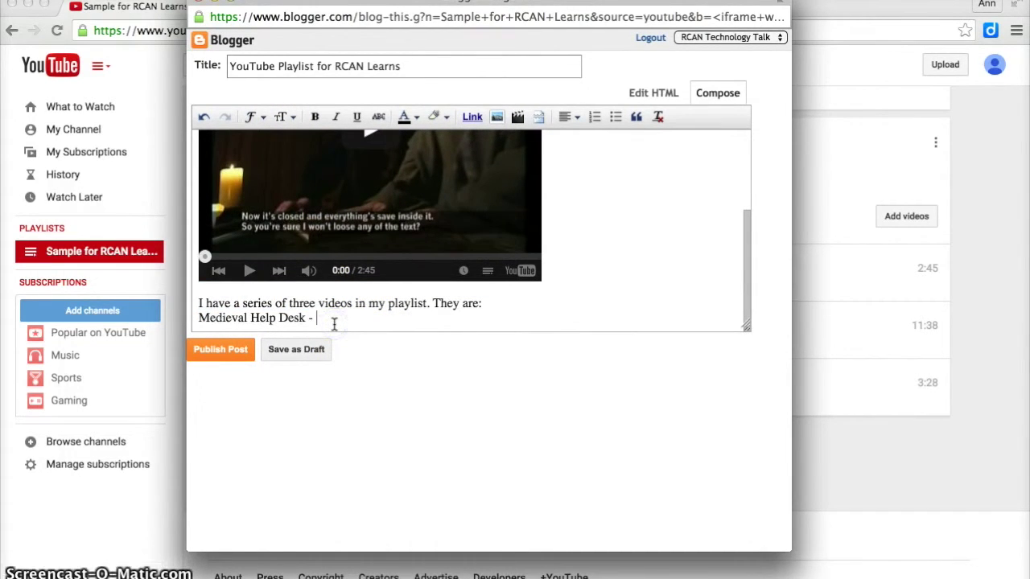
pyautogui.write('why')
pyautogui.press('Return')
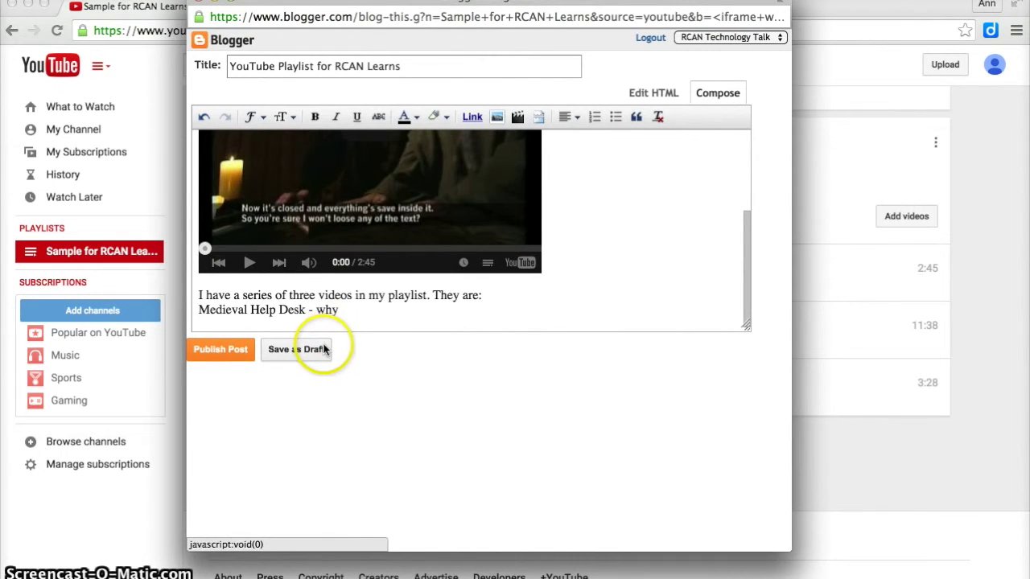
pyautogui.click(232, 350)
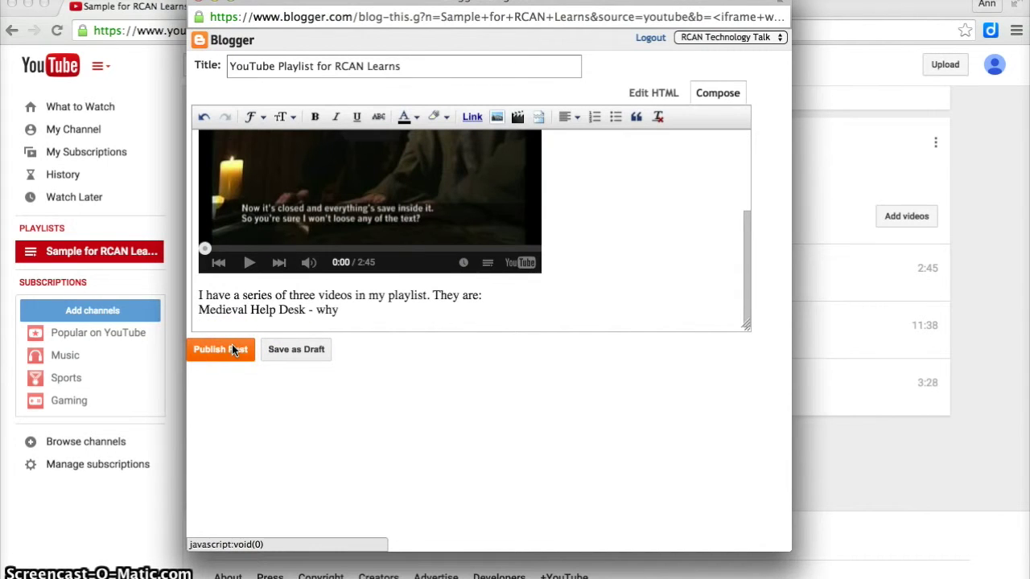
pyautogui.click(294, 359)
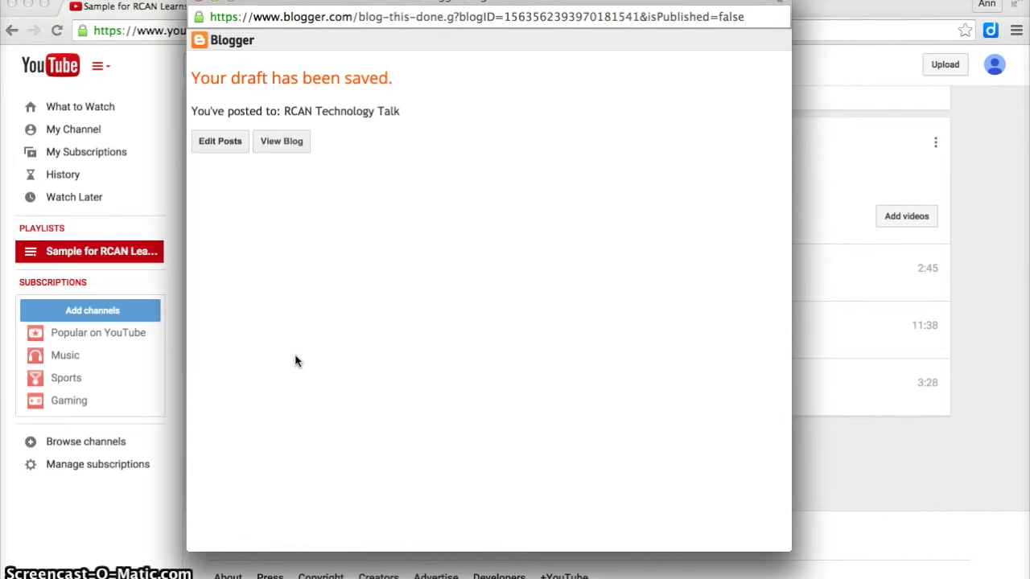
# Close the Blogger posting window to return to the YouTube playlist page
pyautogui.click(194, 4)
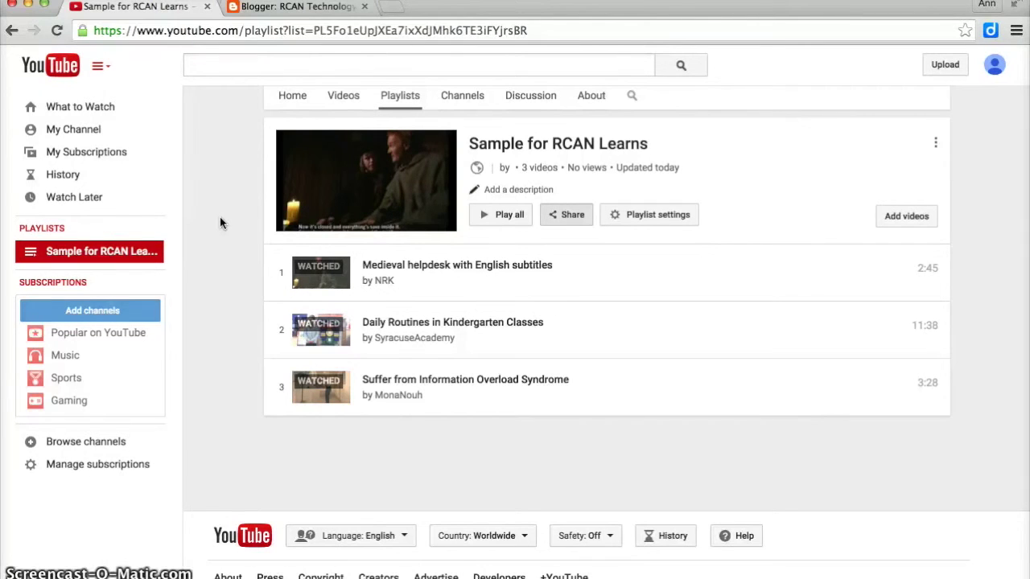
# Reveal the playlist's 560×315 iframe embed code with player preview and select all of it
pyautogui.click(573, 215)
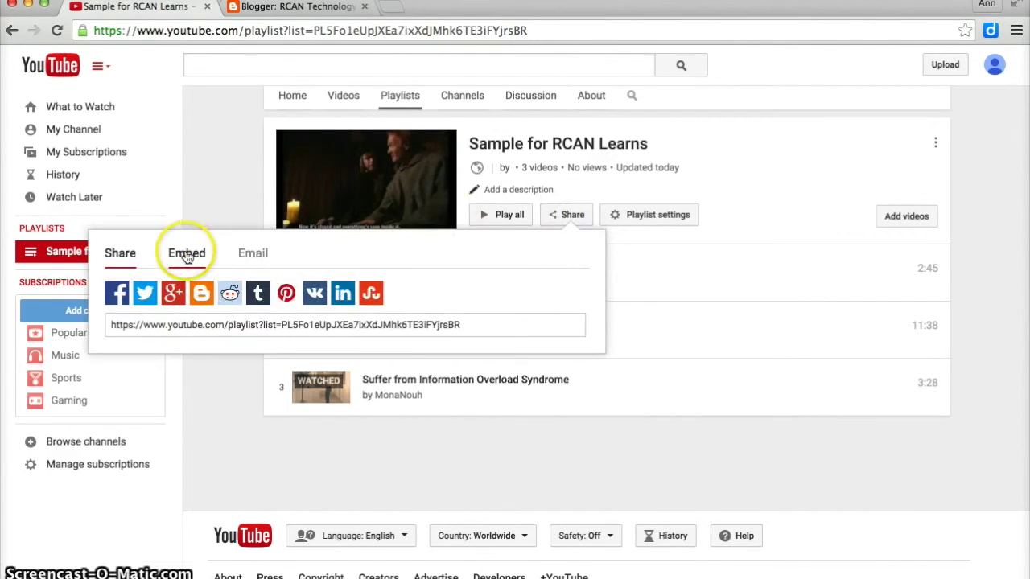
pyautogui.click(186, 255)
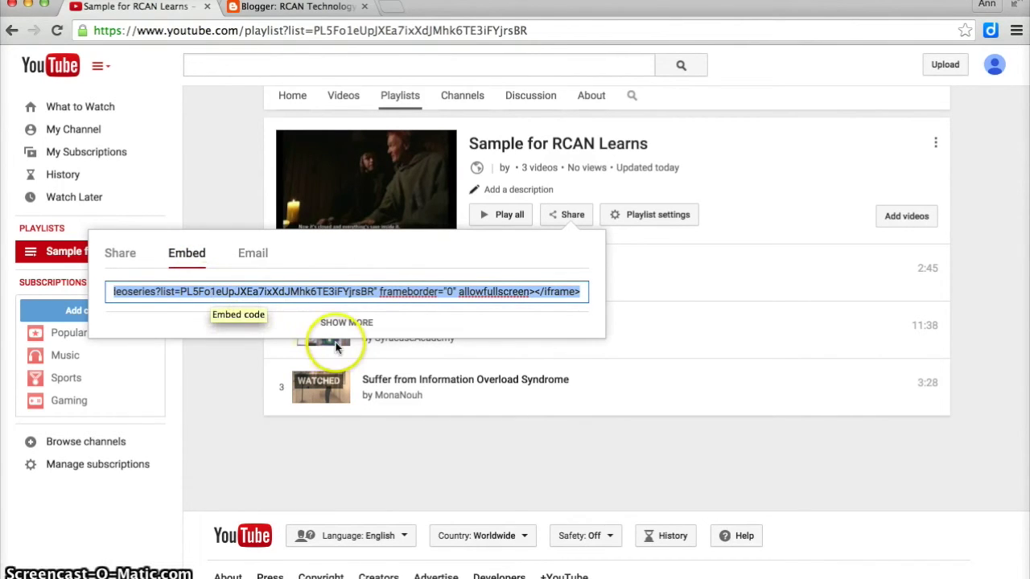
pyautogui.click(346, 322)
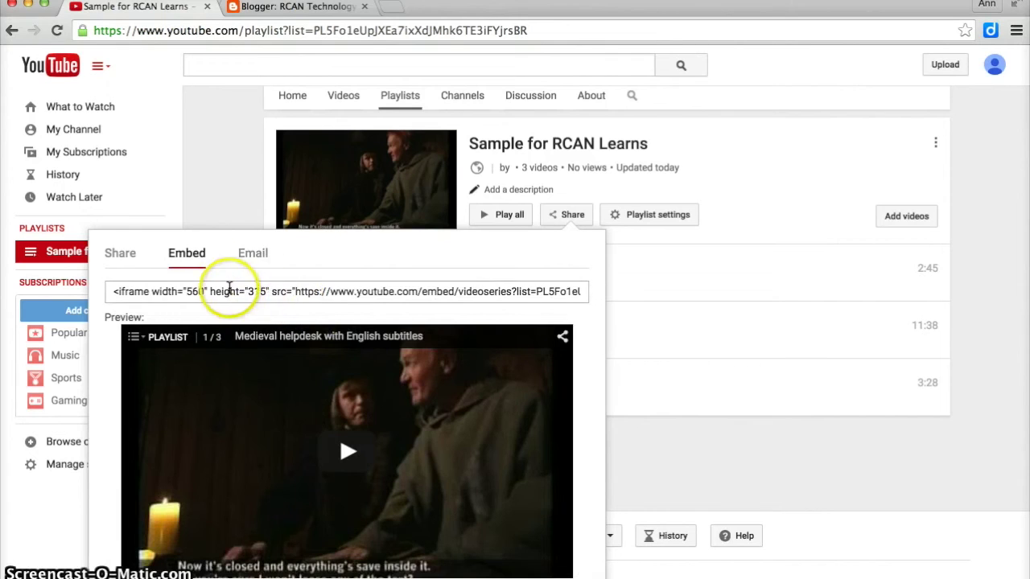
pyautogui.click(230, 291)
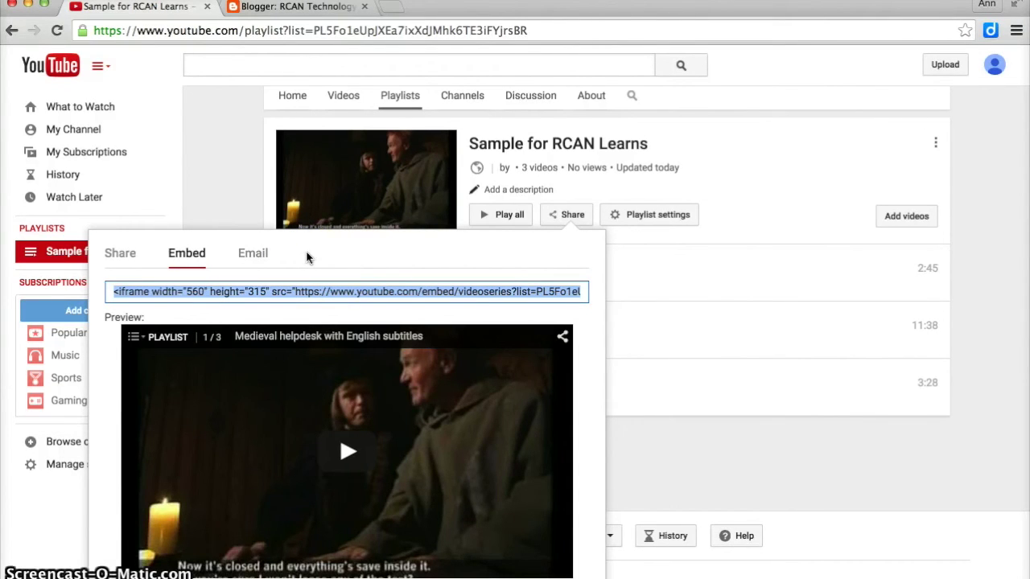
pyautogui.click(273, 286)
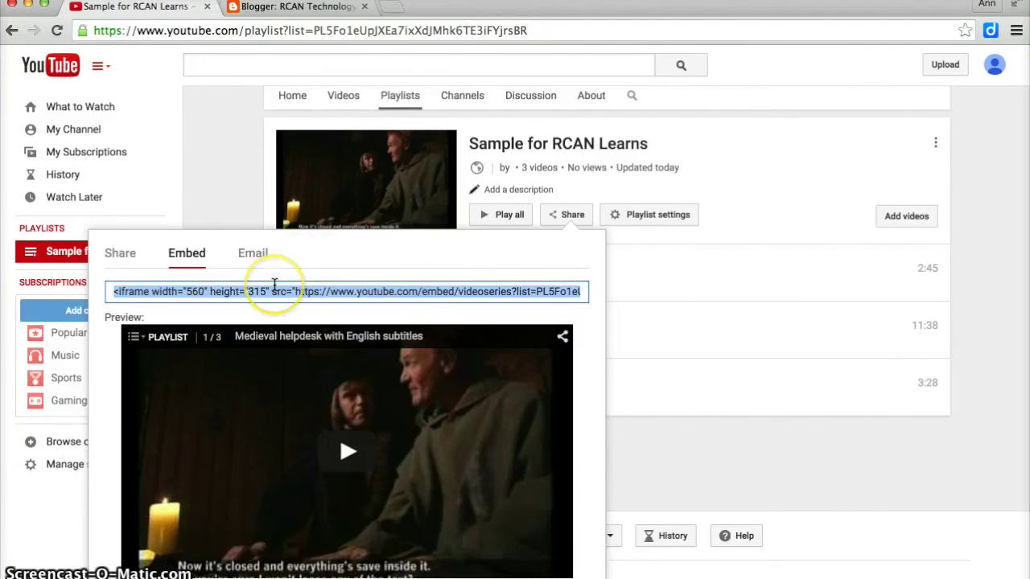